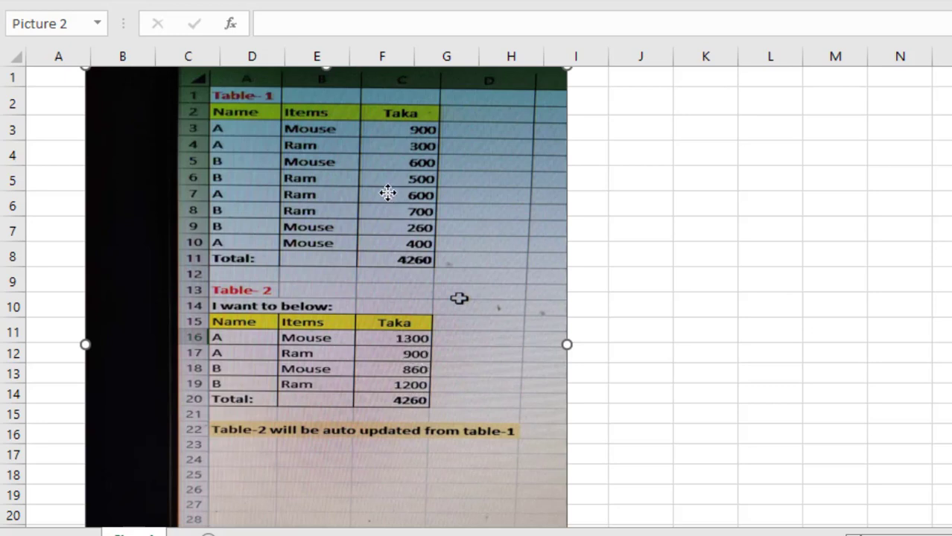
Delete the picture that covers the worksheet data
key(Delete)
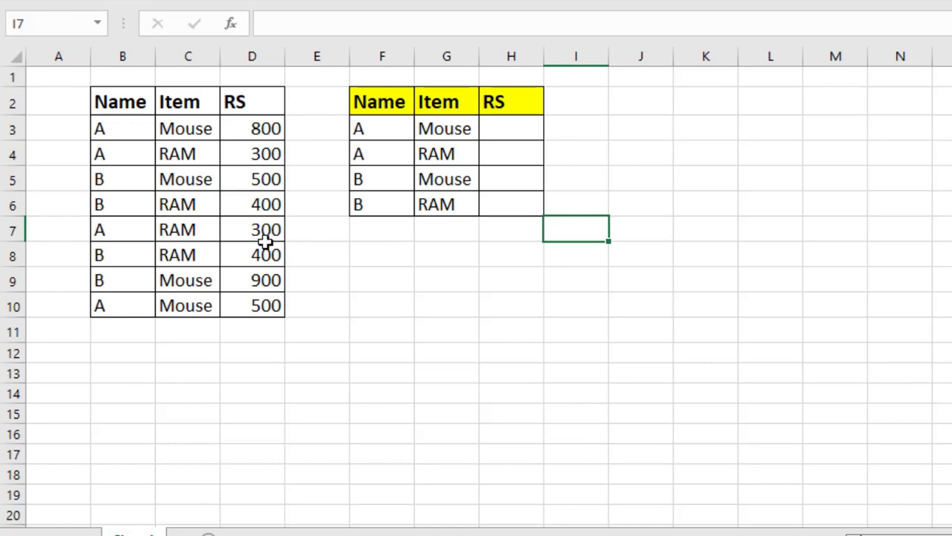
click(317, 248)
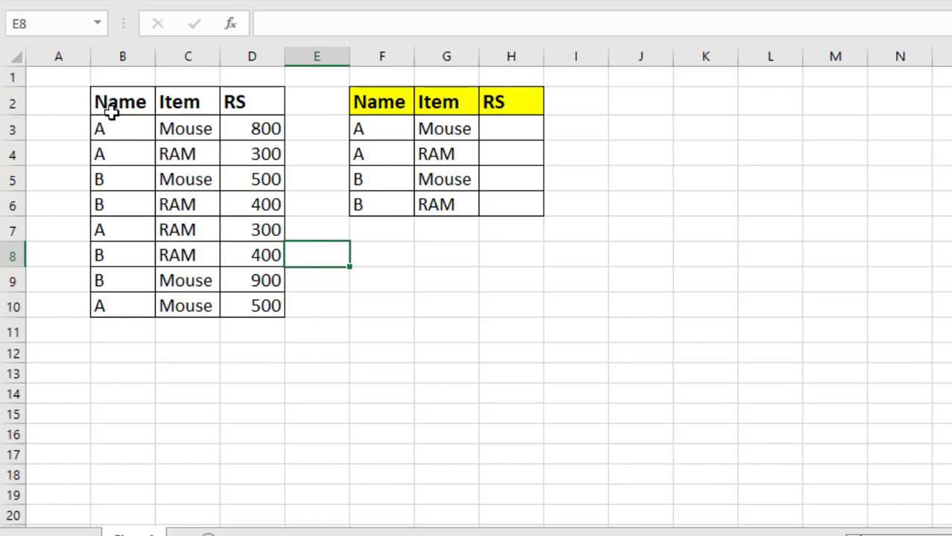
Convert the range B2:D10 into an Excel table with headers
drag(108, 104, 250, 299)
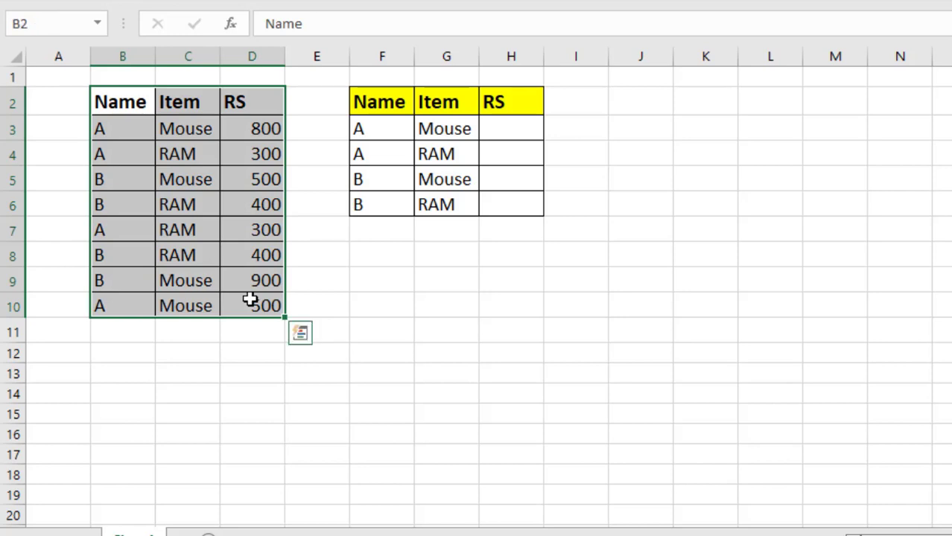
key(ctrl+t)
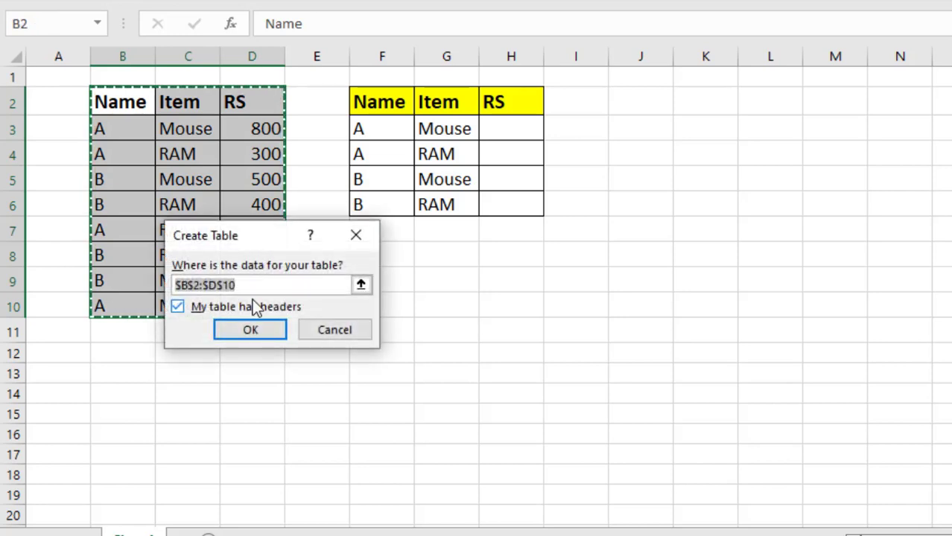
click(254, 331)
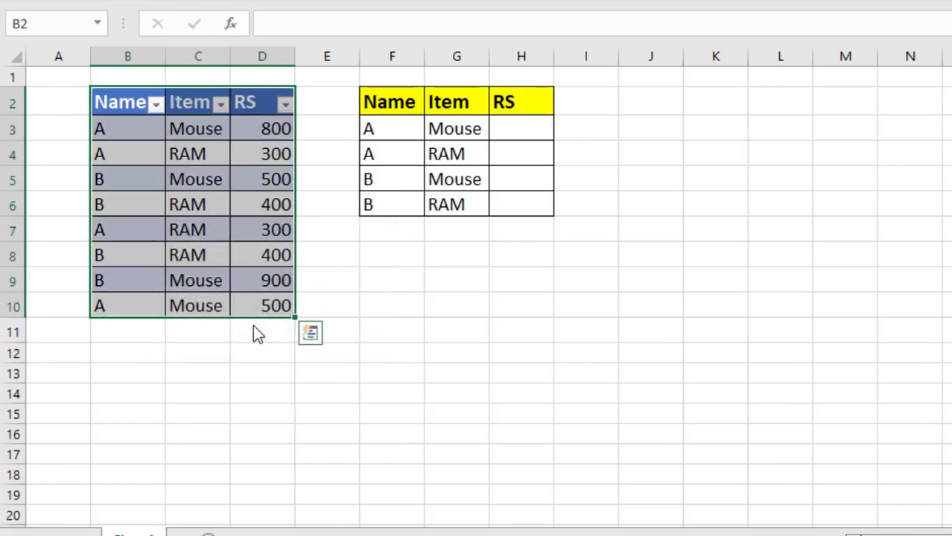
click(402, 267)
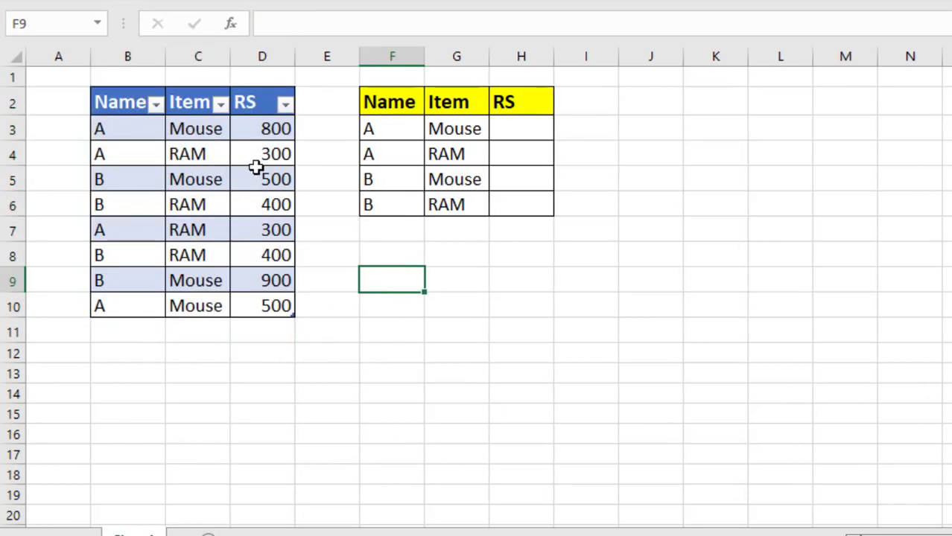
click(514, 135)
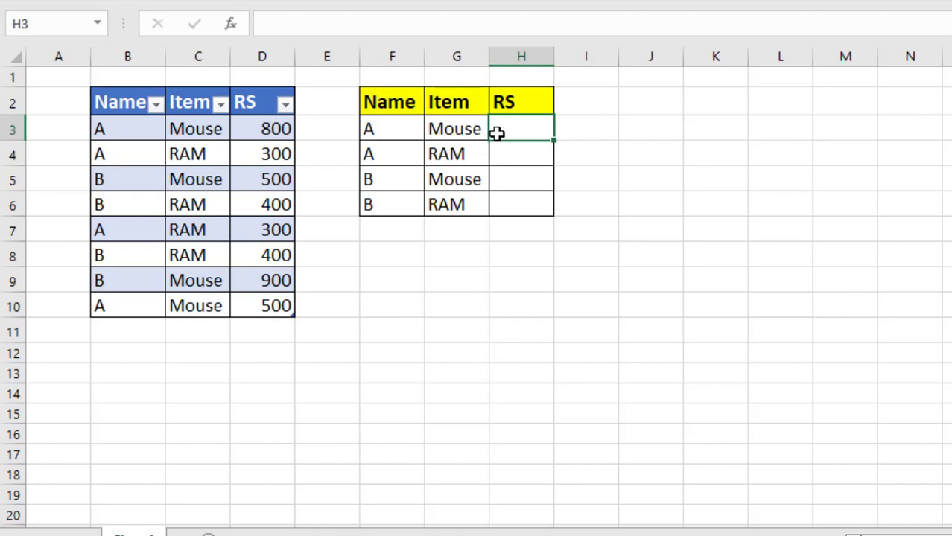
click(375, 129)
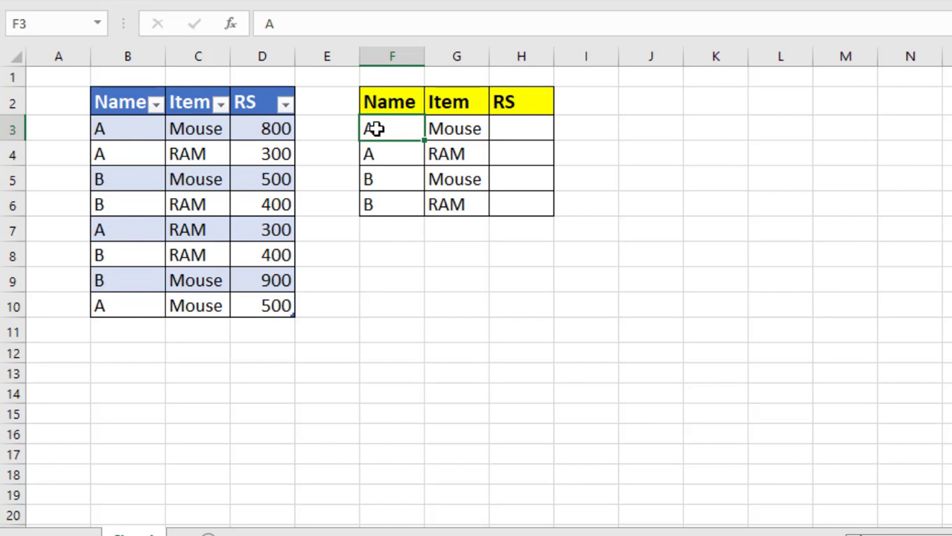
click(444, 131)
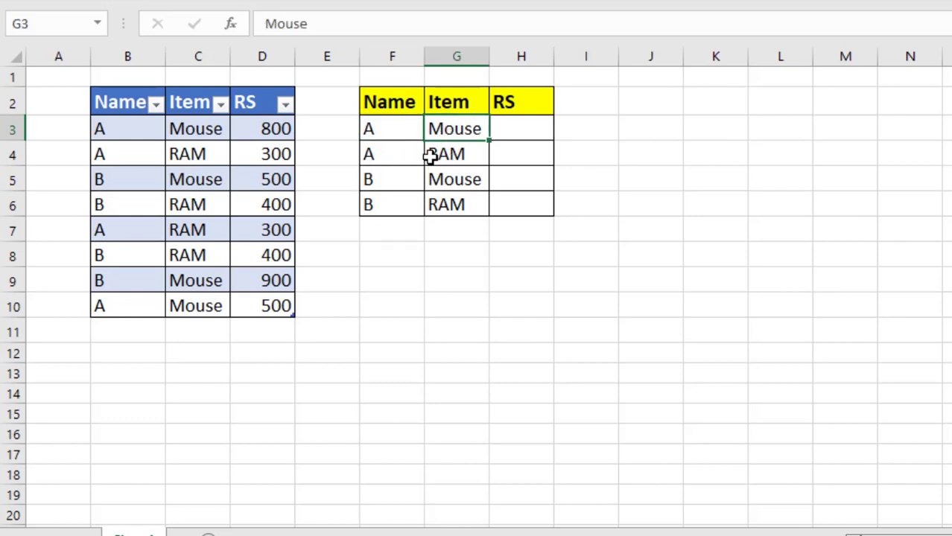
click(386, 157)
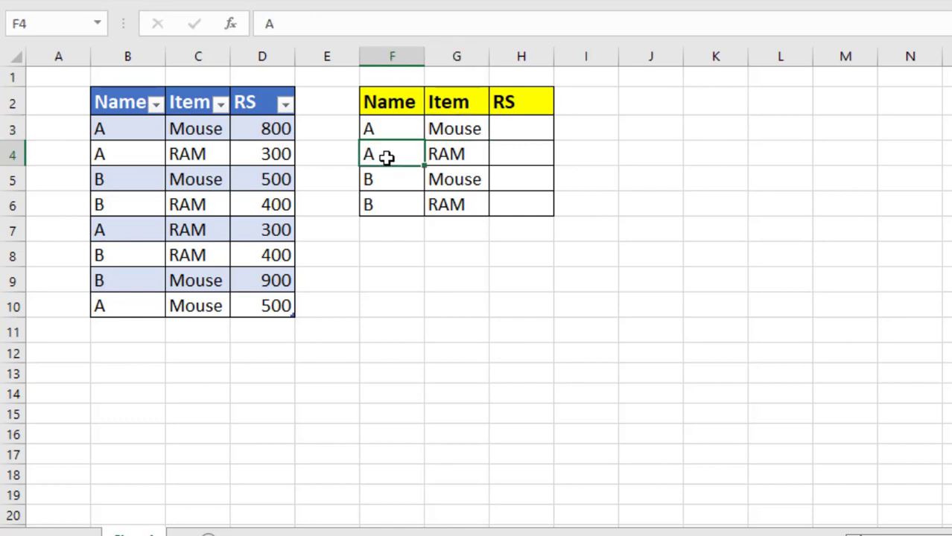
click(441, 157)
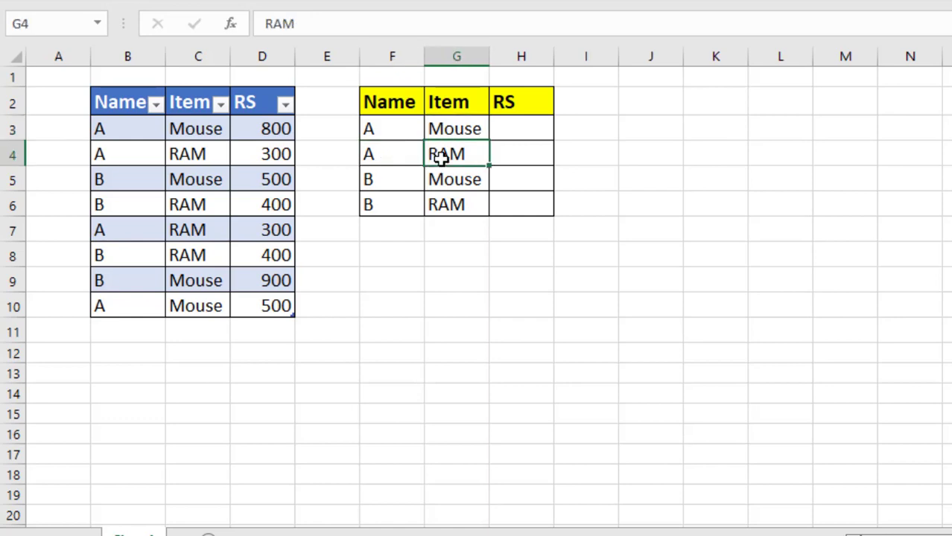
Begin a SUMIFS formula in H3 with the source table's RS column as the sum range
click(521, 133)
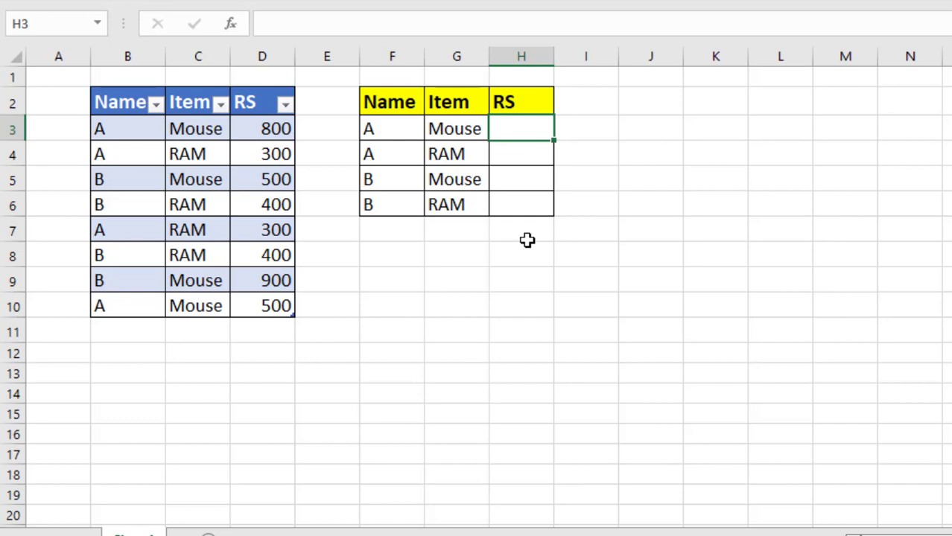
text(=)
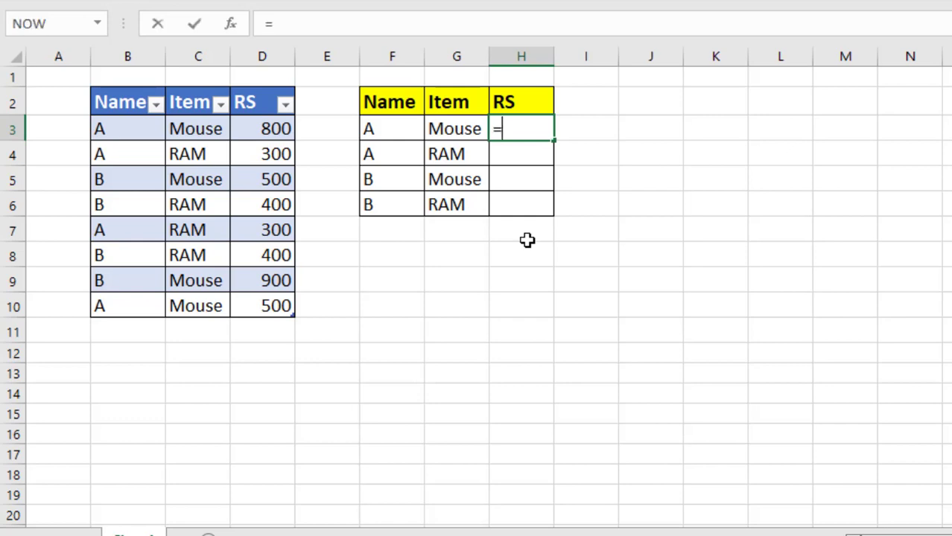
text(sumifs)
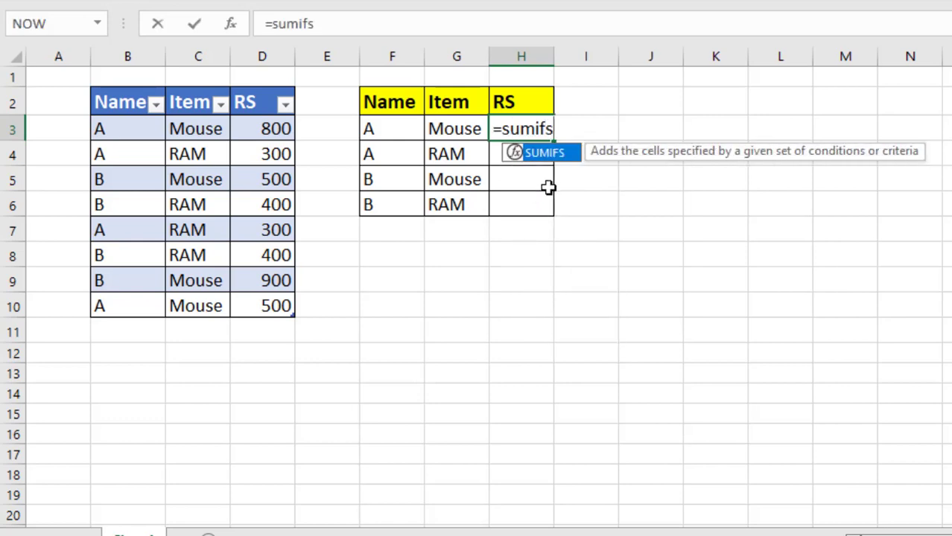
double_click(547, 154)
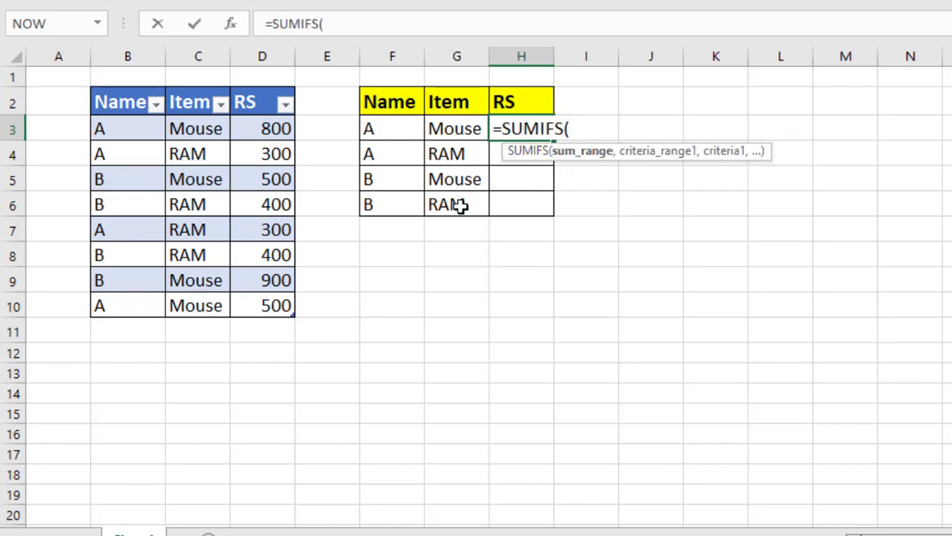
drag(264, 130, 266, 307)
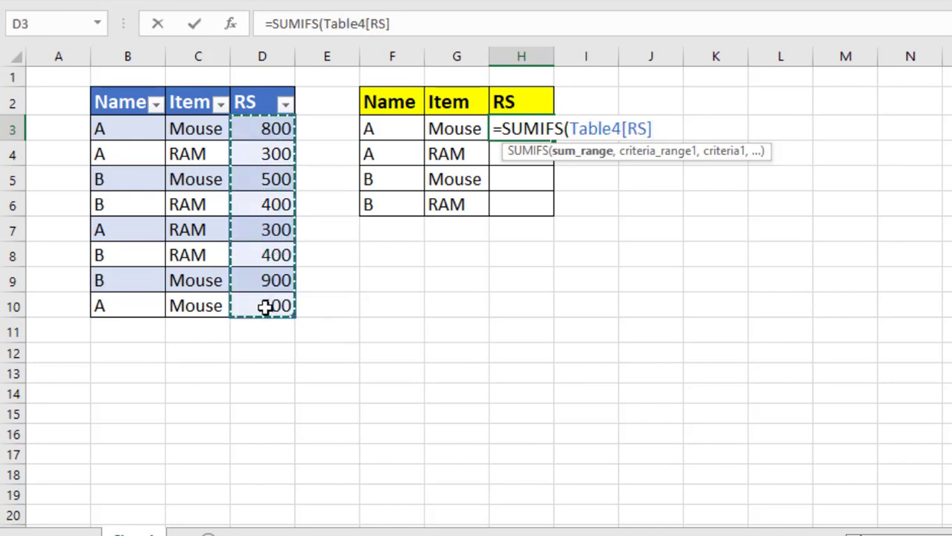
text(,)
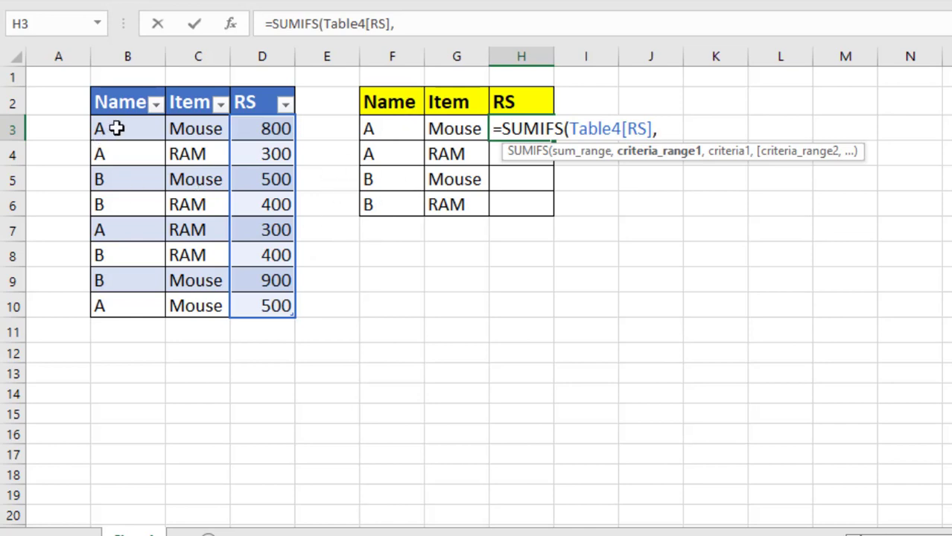
Complete the SUMIFS formula with the Name column matched to F3 and the Item column matched to G3
drag(119, 128, 115, 301)
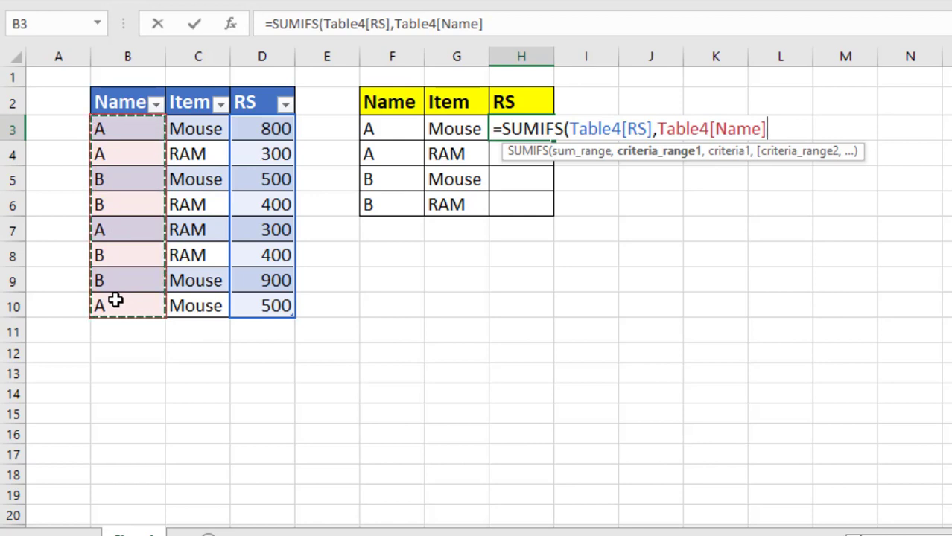
text(,)
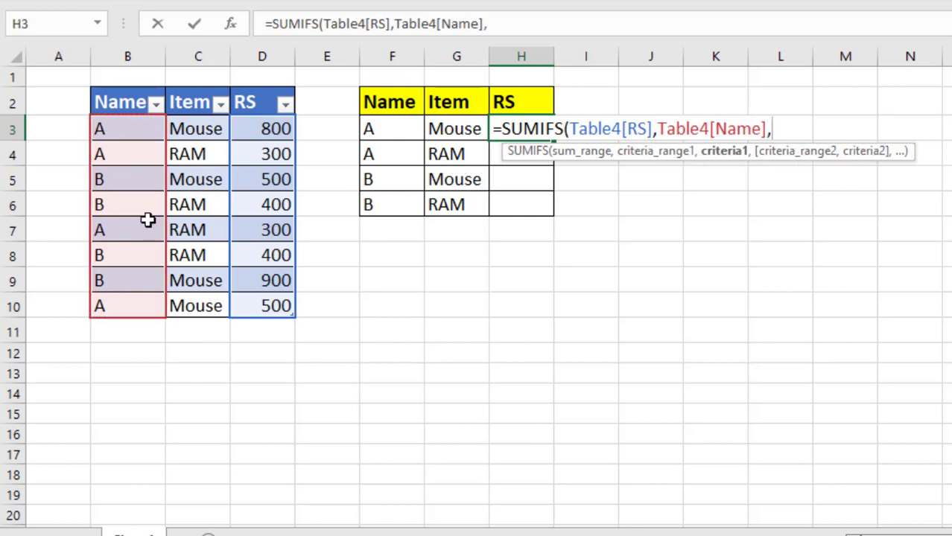
click(371, 131)
text(,)
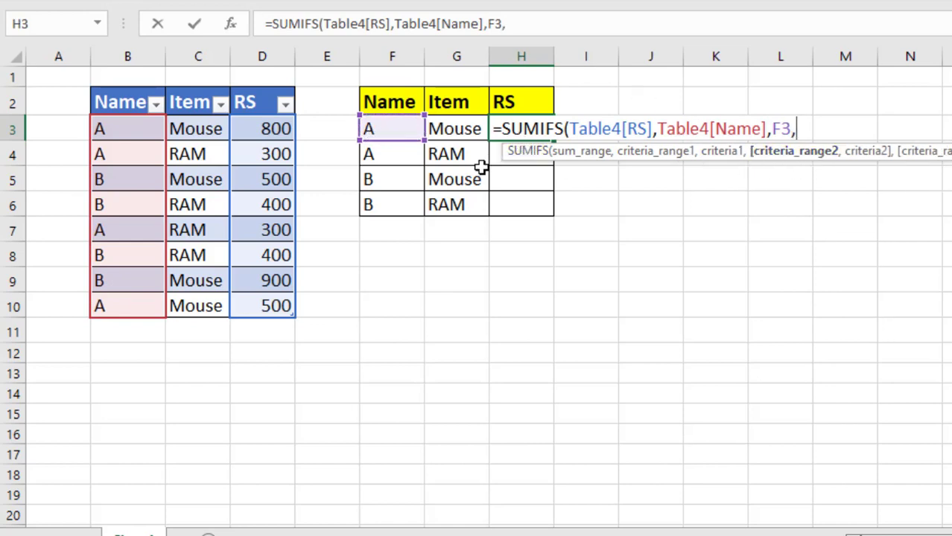
drag(196, 128, 199, 305)
text(,)
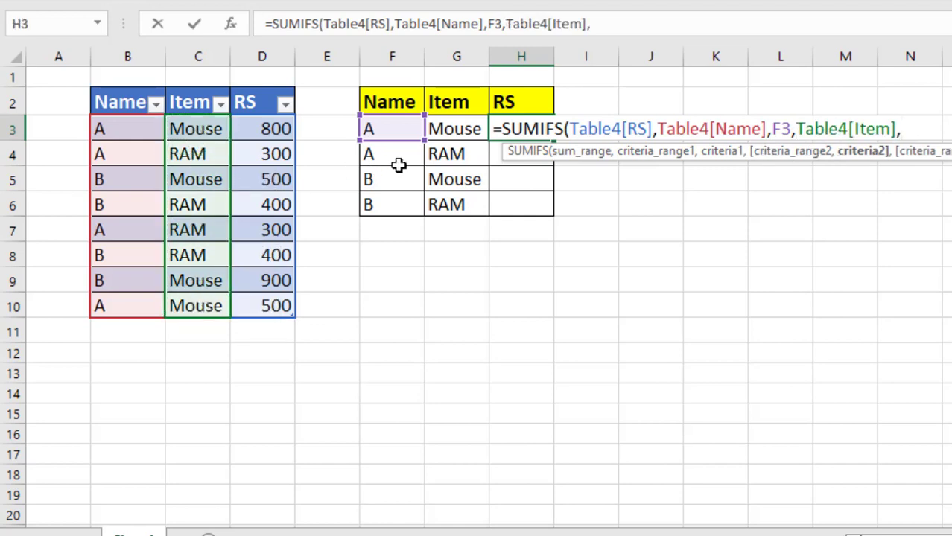
click(445, 130)
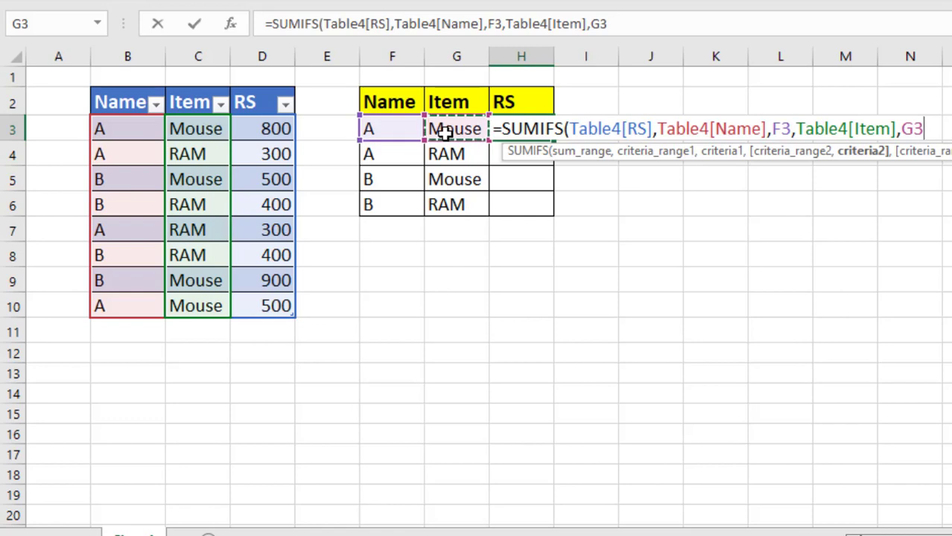
text())
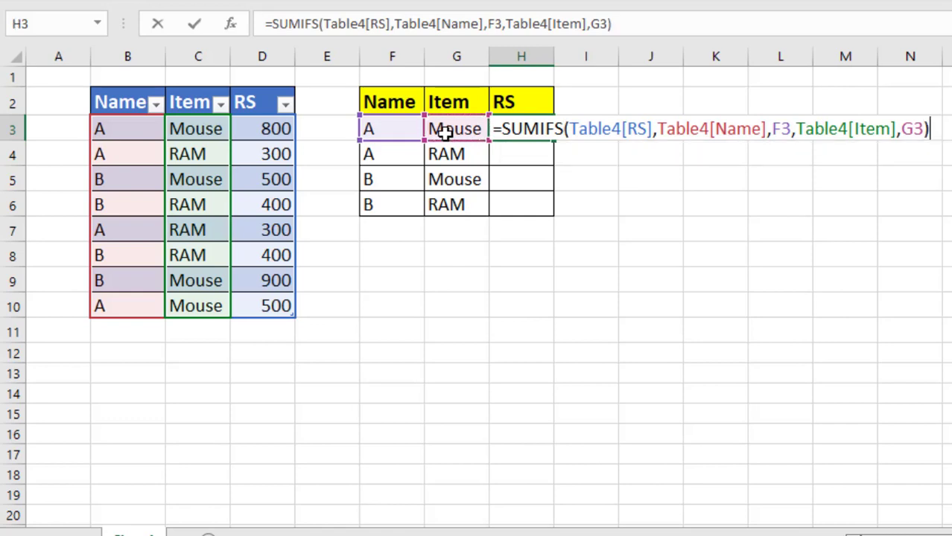
key(Return)
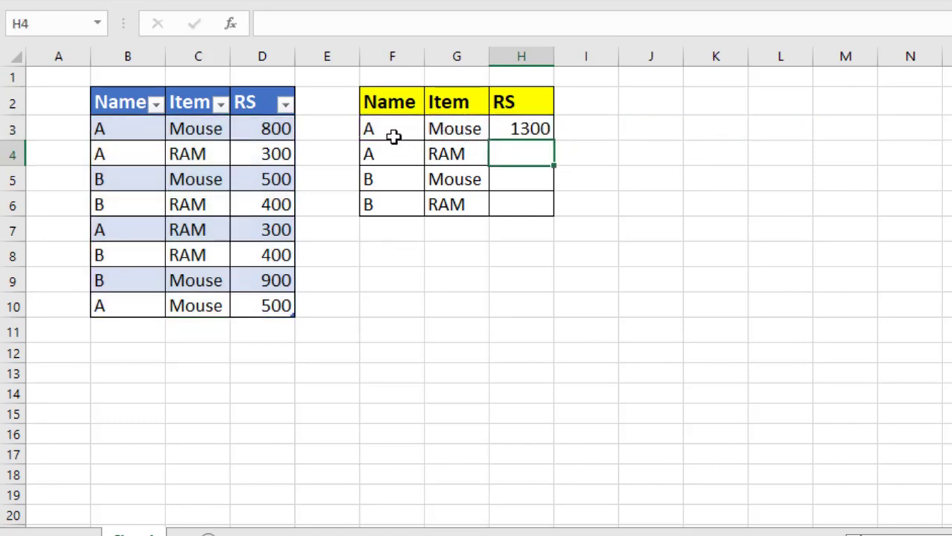
Fill the SUMIFS formula from H3 down to H6
click(514, 131)
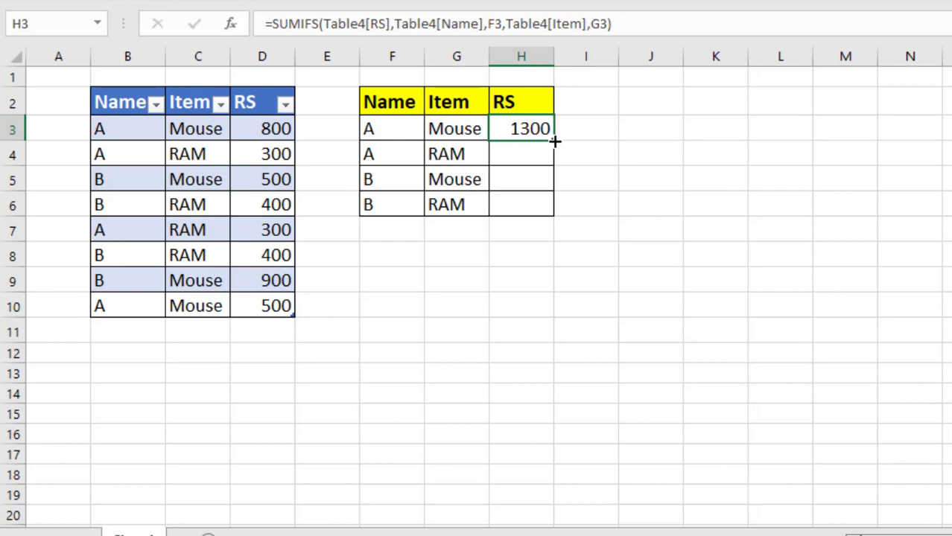
drag(555, 141, 550, 211)
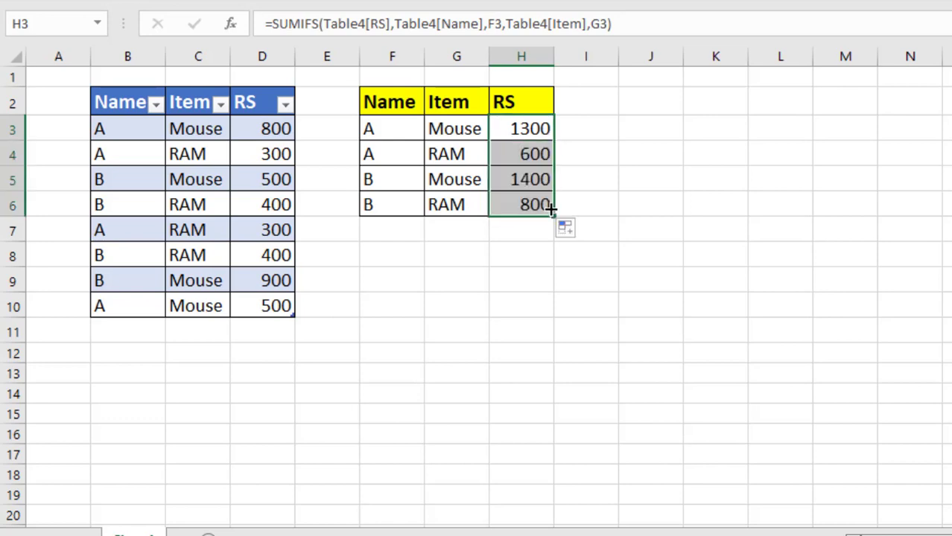
Add a total row to the source table and check the formula in its RS total cell
click(267, 311)
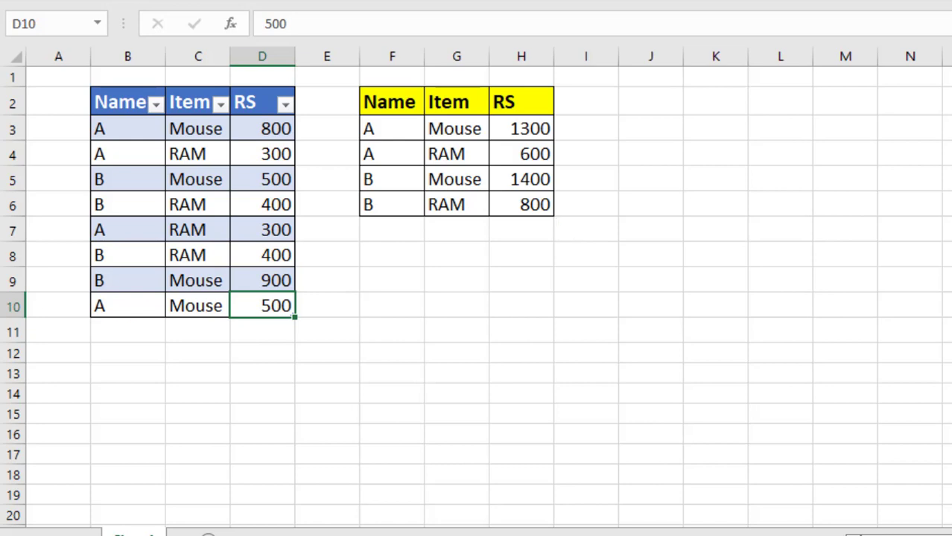
key(ctrl+shift+t)
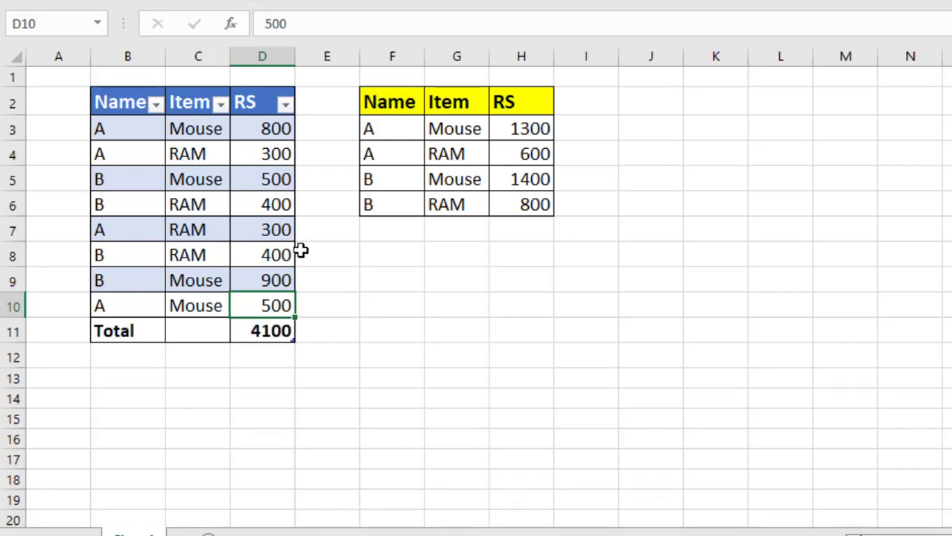
click(269, 353)
click(278, 333)
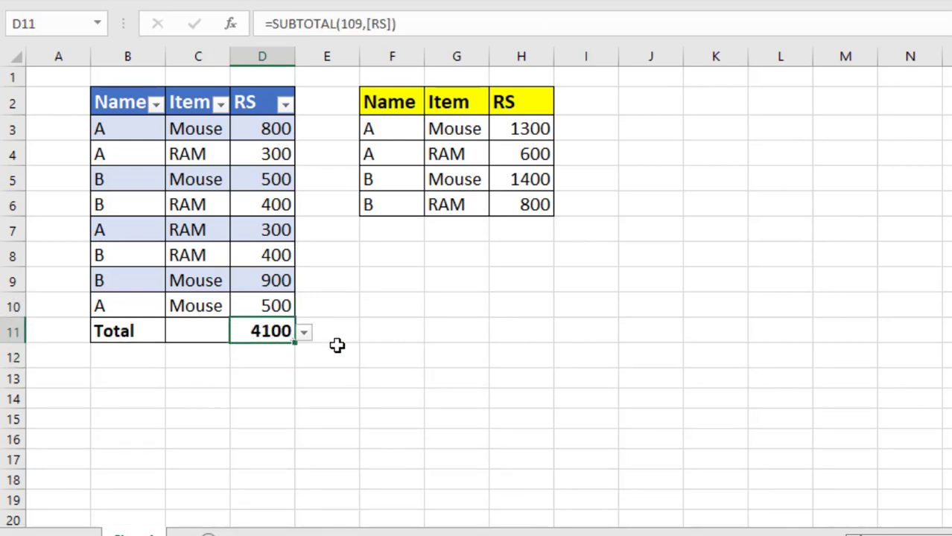
Sum the summary table's RS values H3:H6 in cell H7
click(525, 228)
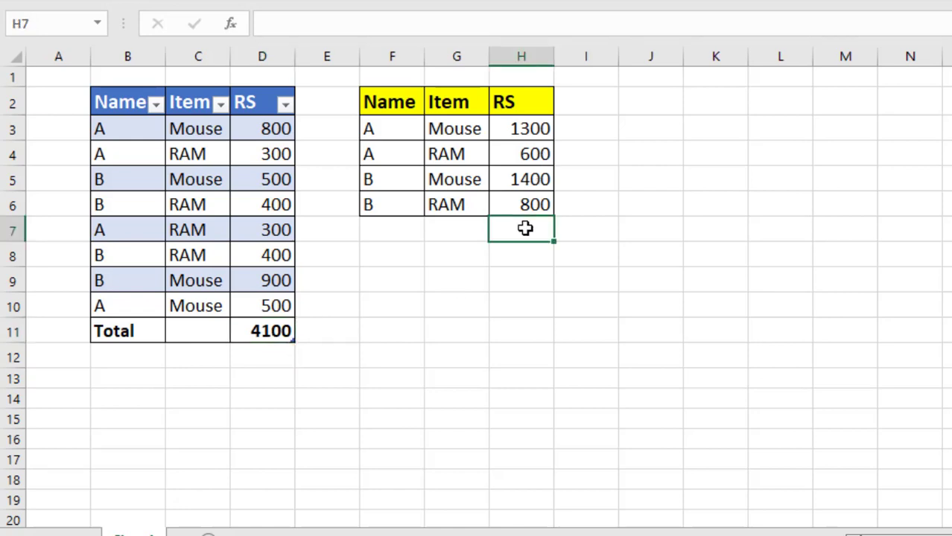
key(alt+equal)
key(Return)
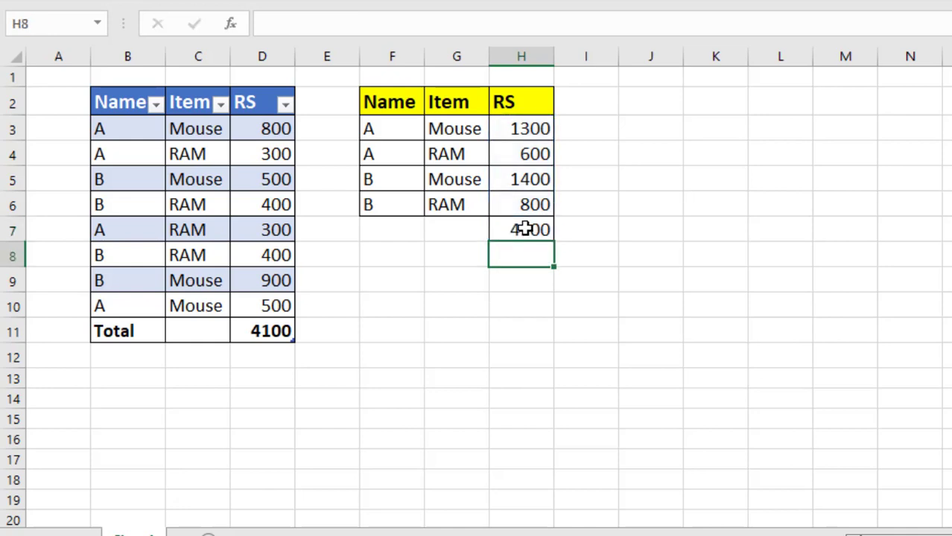
click(529, 233)
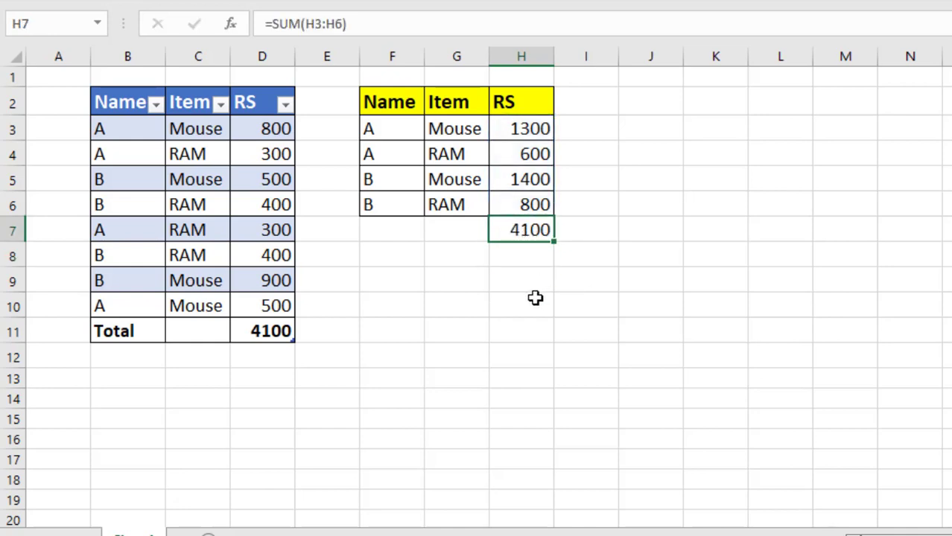
Insert a new record above the source table's total row with Name A, Item Mouse and RS 500
click(415, 251)
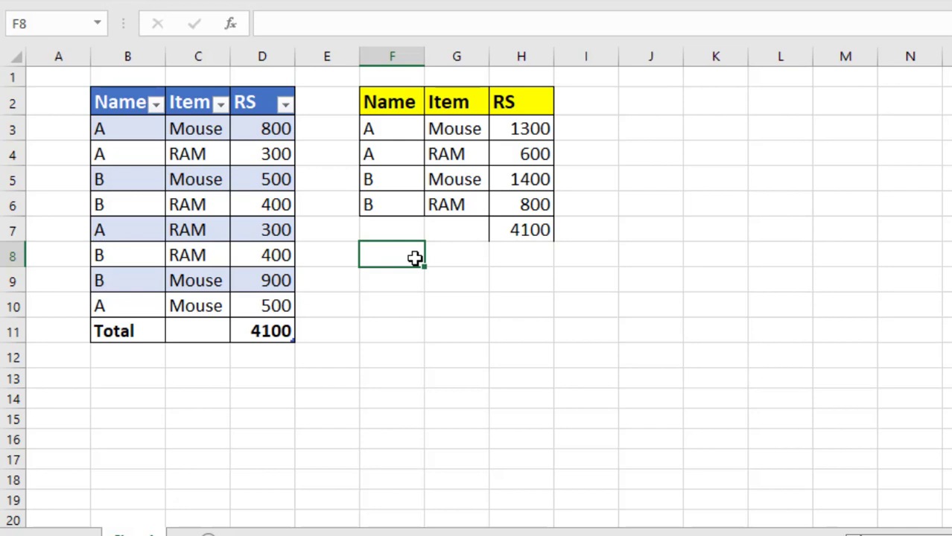
click(279, 308)
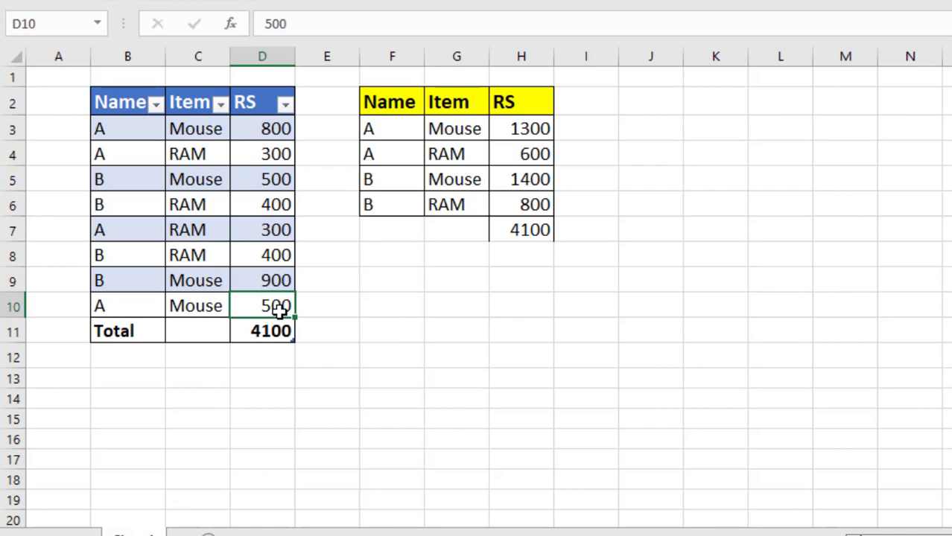
key(Tab)
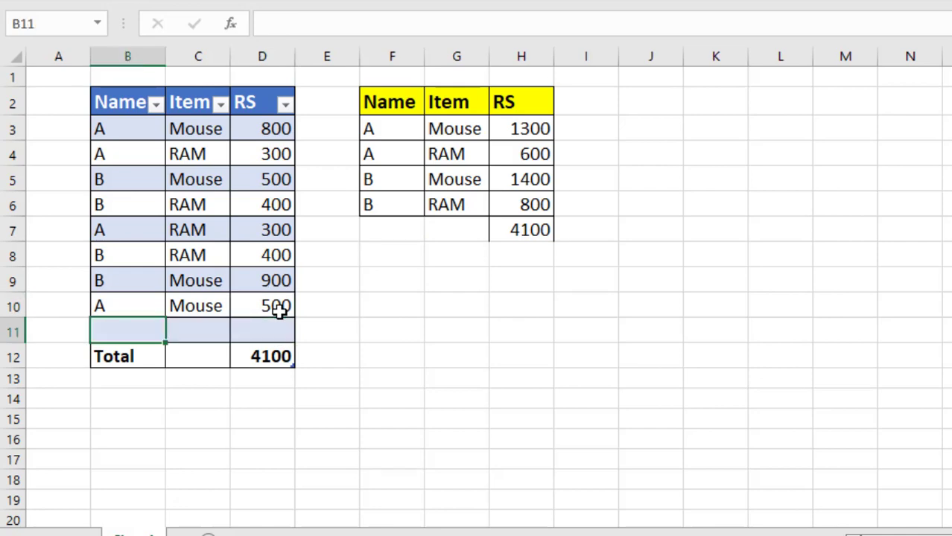
text(A)
key(Tab)
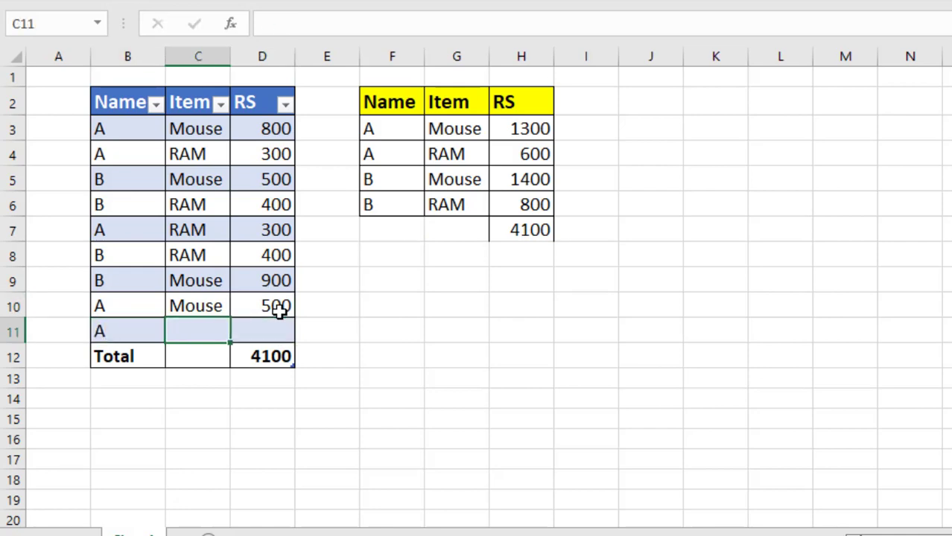
text(Mouse)
key(Tab)
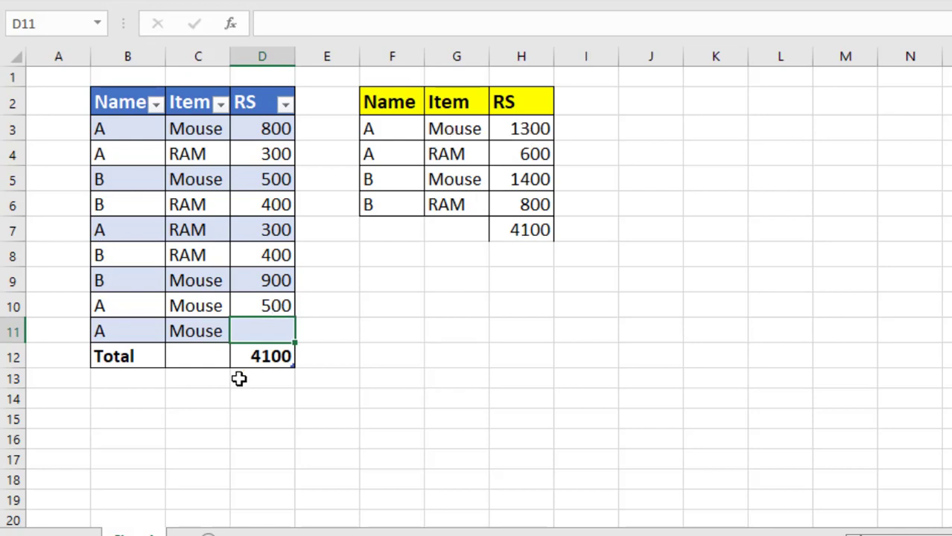
text(500)
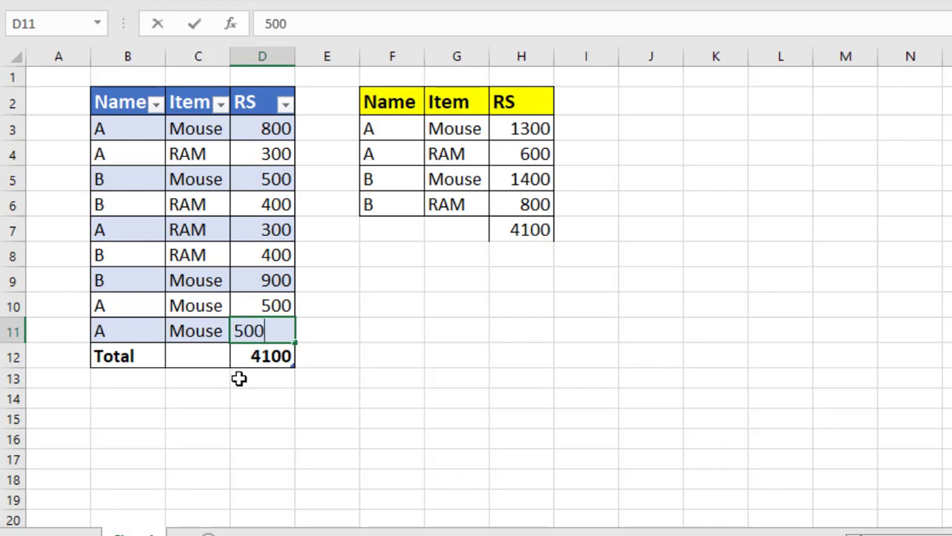
key(Tab)
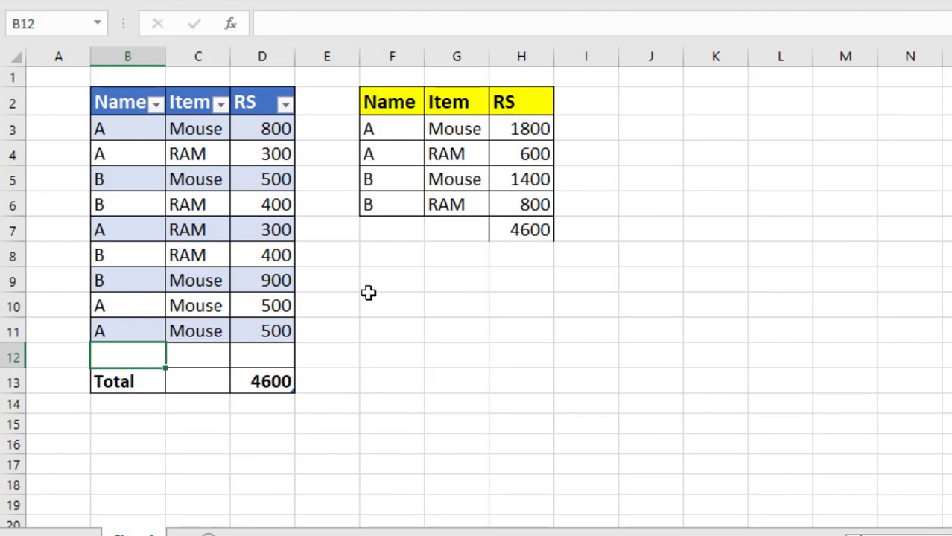
Enter a record in row 12 of the source table with Name B, Item Mouse and RS 900
text(B)
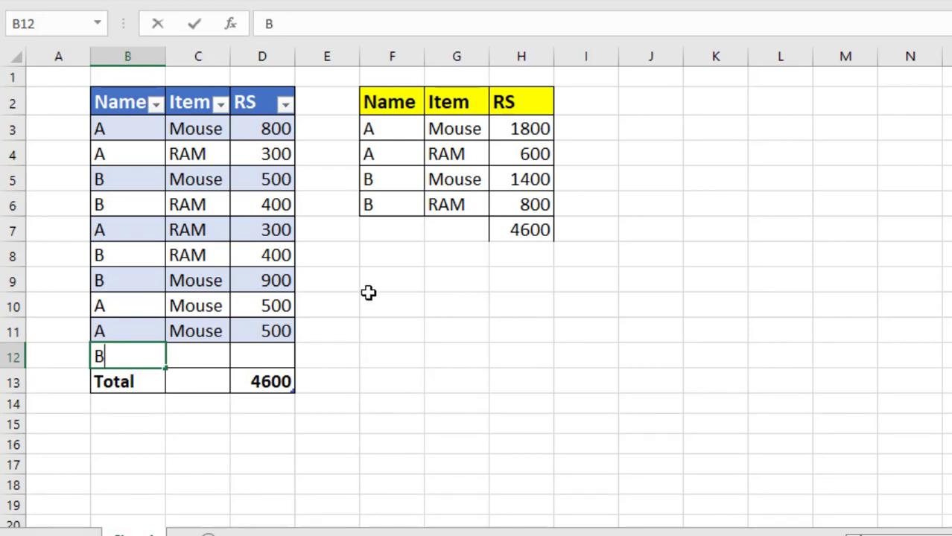
key(Tab)
text(Mouse)
key(Tab)
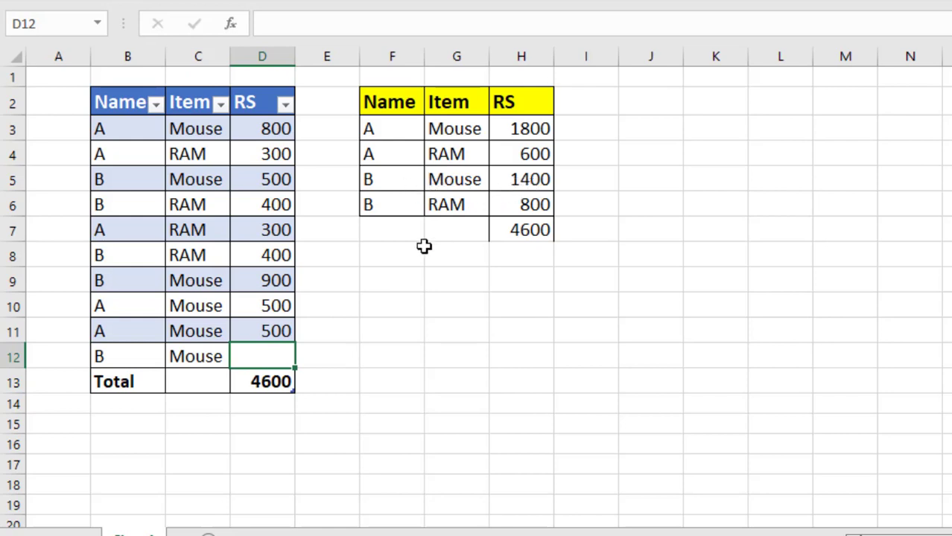
text(900)
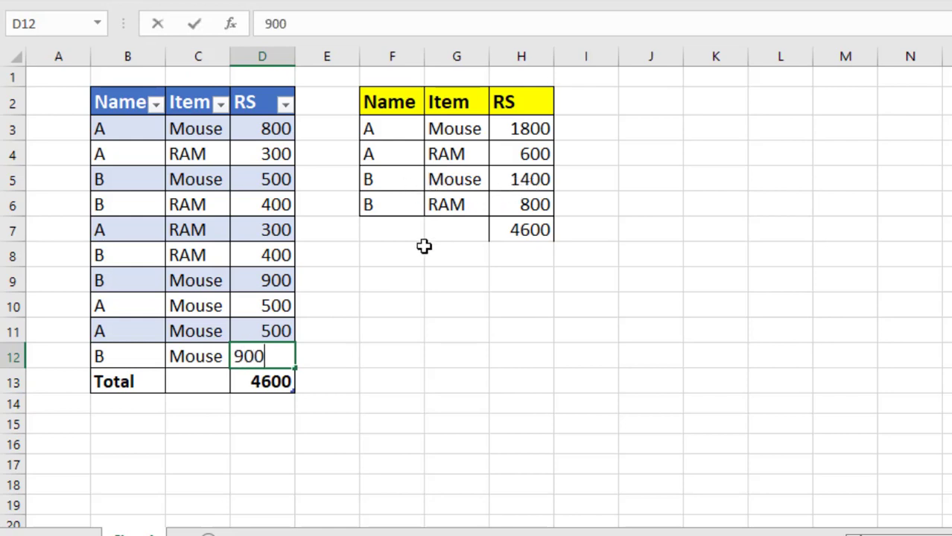
key(Tab)
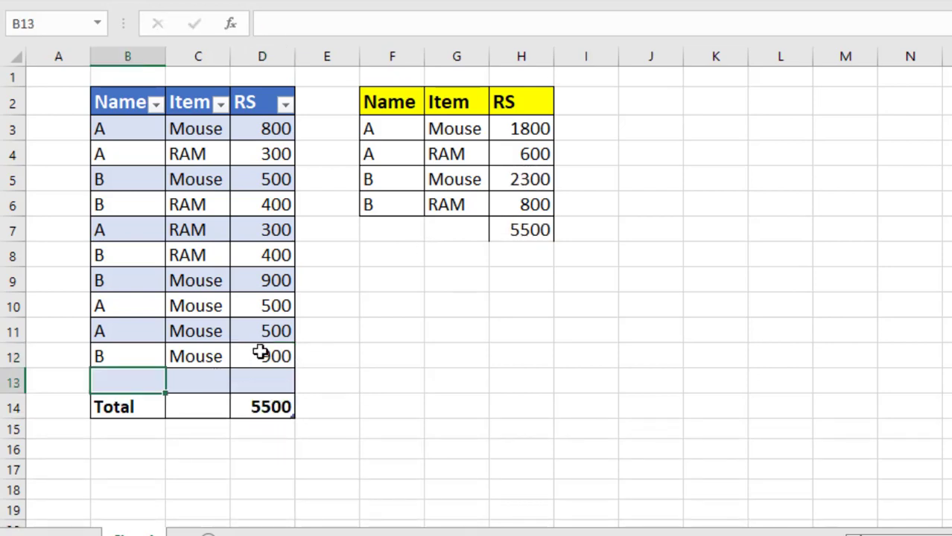